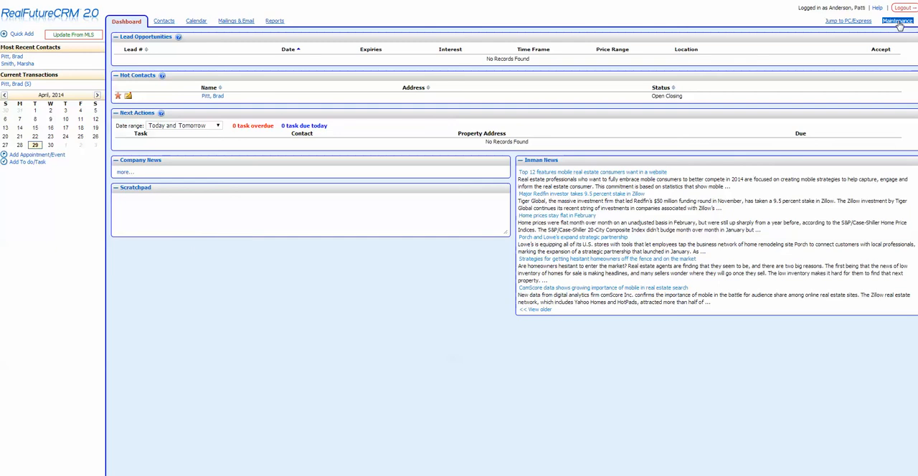
# Open the maintenance email setup and start a new email account with Gmail as the provider
pyautogui.click(898, 21)
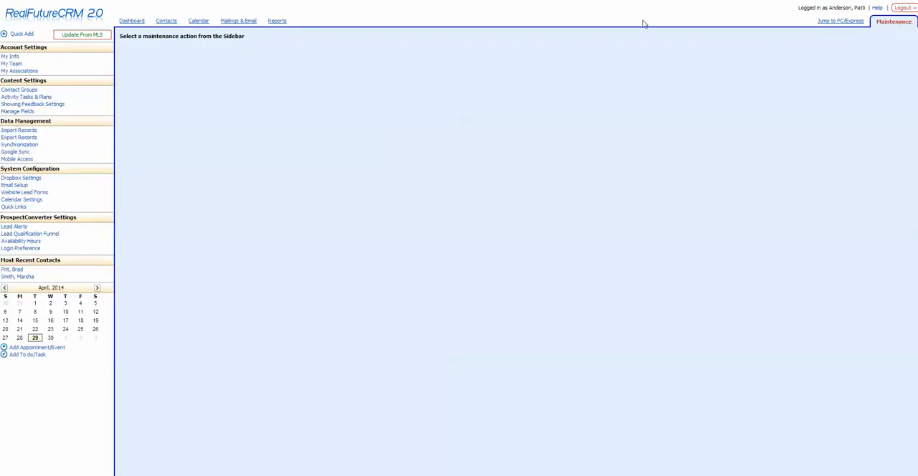
pyautogui.click(17, 185)
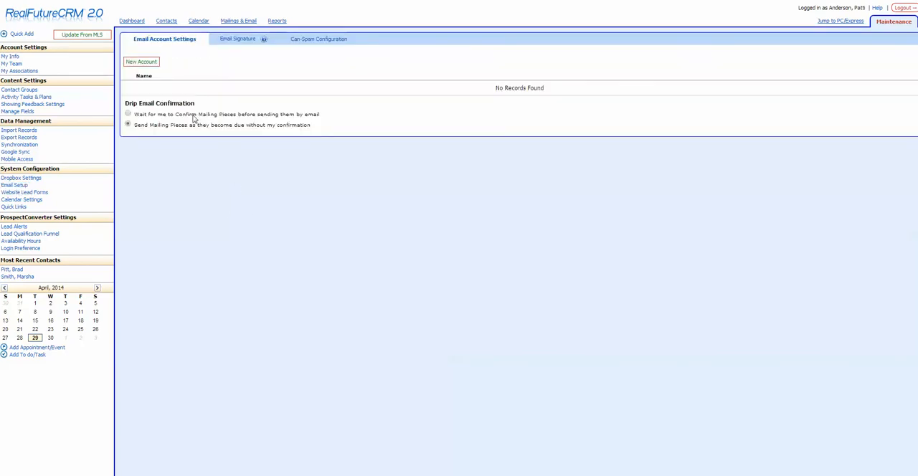
pyautogui.click(147, 63)
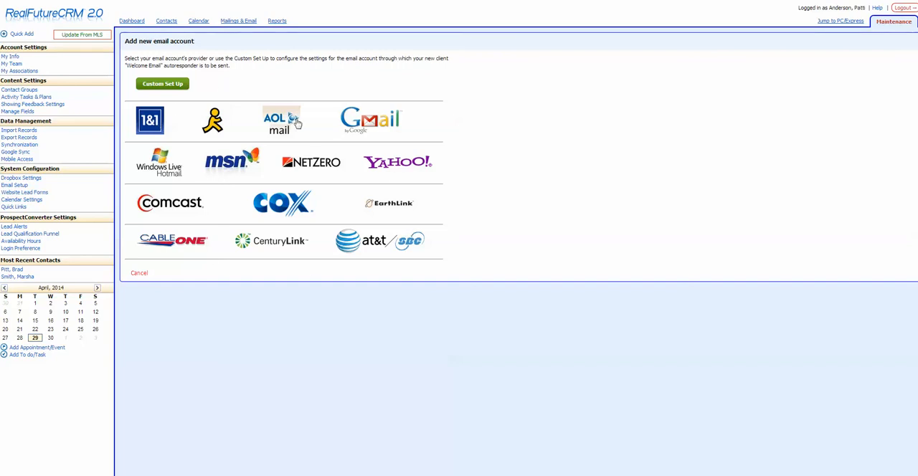
pyautogui.click(366, 123)
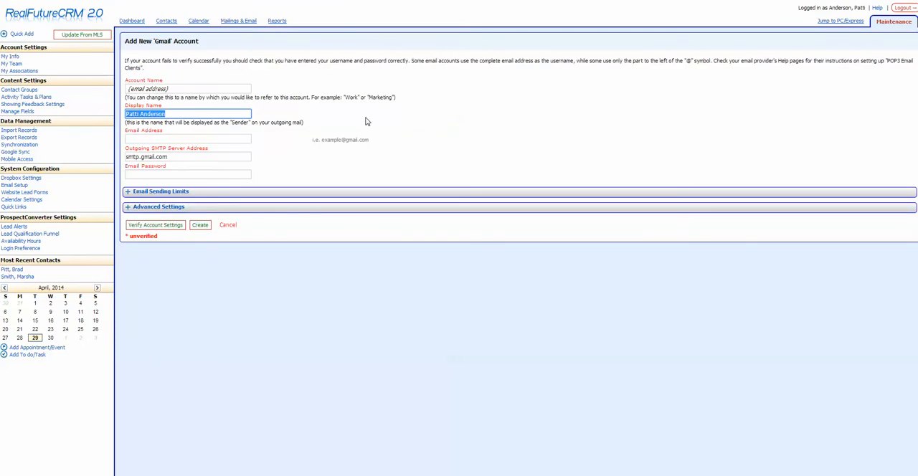
# Name the new account with the agent's first name in possessive form followed by "Gmail"
pyautogui.click(188, 87)
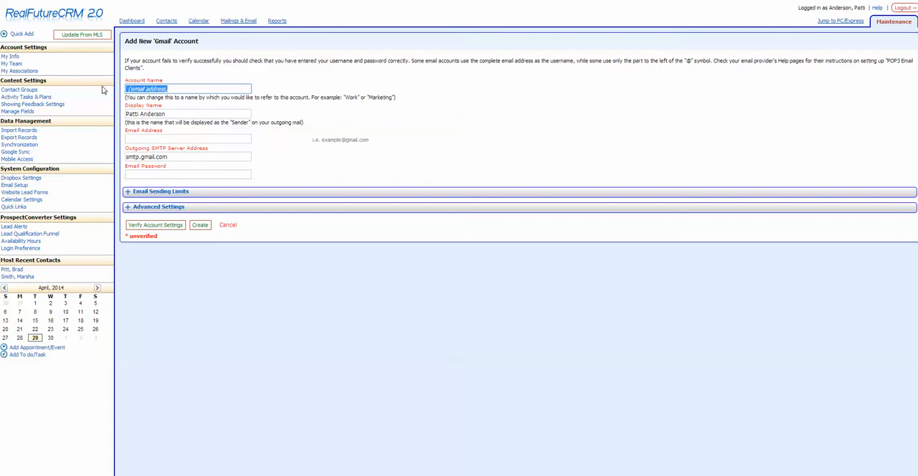
pyautogui.write('Pattis')
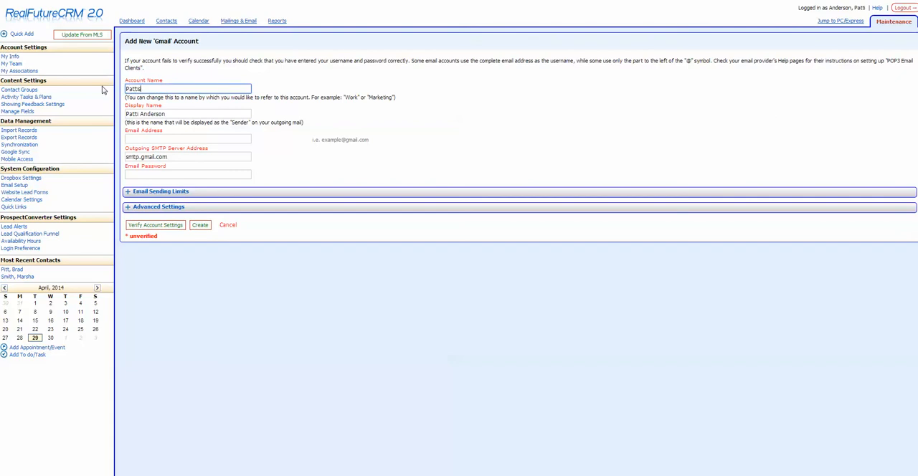
pyautogui.press('BackSpace')
pyautogui.write("'s Gmail")
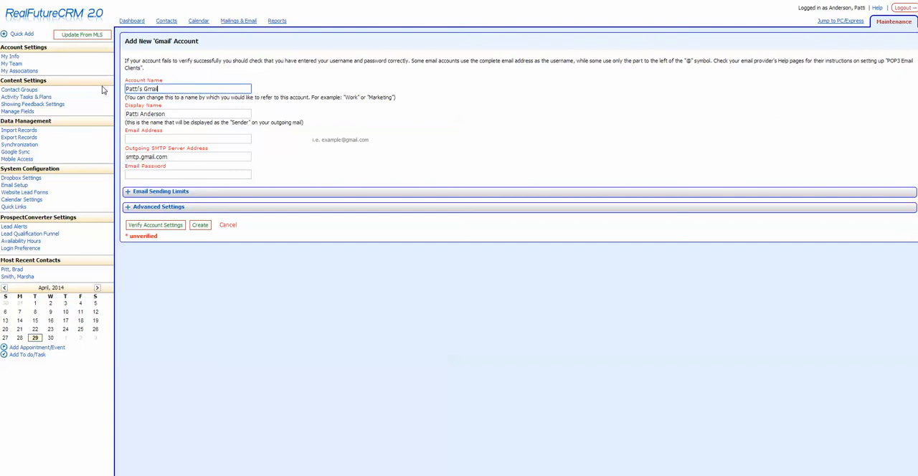
# Replace the surname in the display name used as the sender of outgoing mail
pyautogui.click(190, 115)
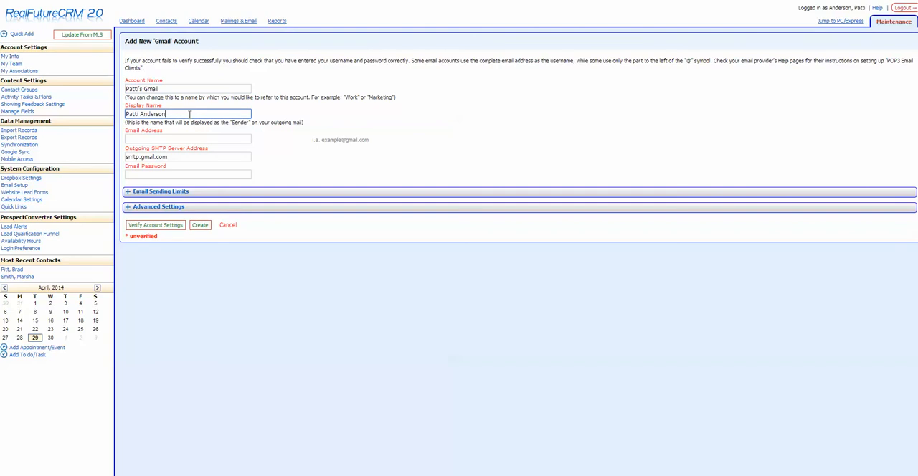
pyautogui.press('BackSpace')
pyautogui.press('BackSpace')
pyautogui.press('BackSpace')
pyautogui.press('BackSpace')
pyautogui.press('BackSpace')
pyautogui.press('BackSpace')
pyautogui.write('Sam')
pyautogui.press('BackSpace')
pyautogui.press('BackSpace')
# Fill in the agent's Gmail address as the account's email address
pyautogui.click(199, 139)
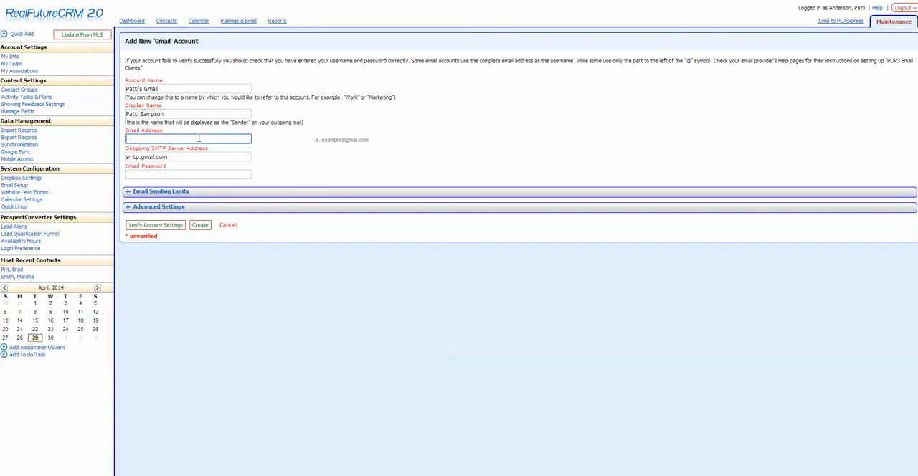
# Enter the email password for the new Gmail account
pyautogui.click(192, 174)
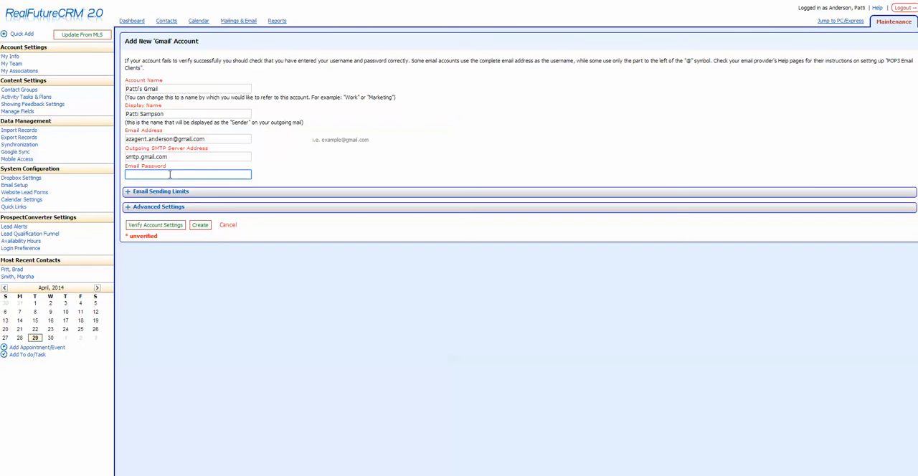
pyautogui.write('••••••••')
# Expand the email sending limits and choose a 6-hour interval between batches
pyautogui.tripleClick(185, 192)
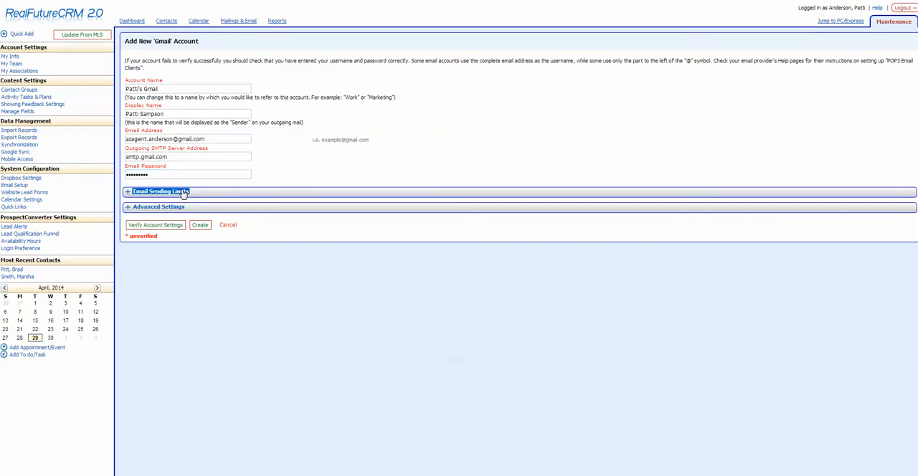
pyautogui.click(183, 193)
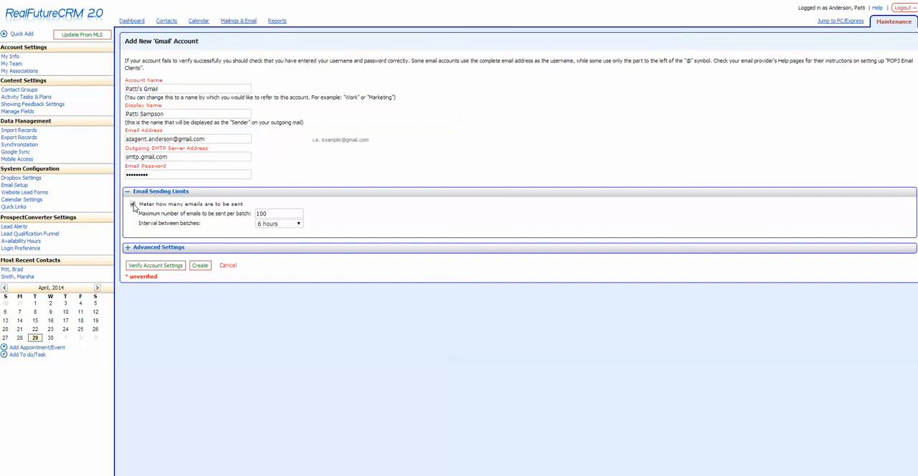
pyautogui.click(205, 174)
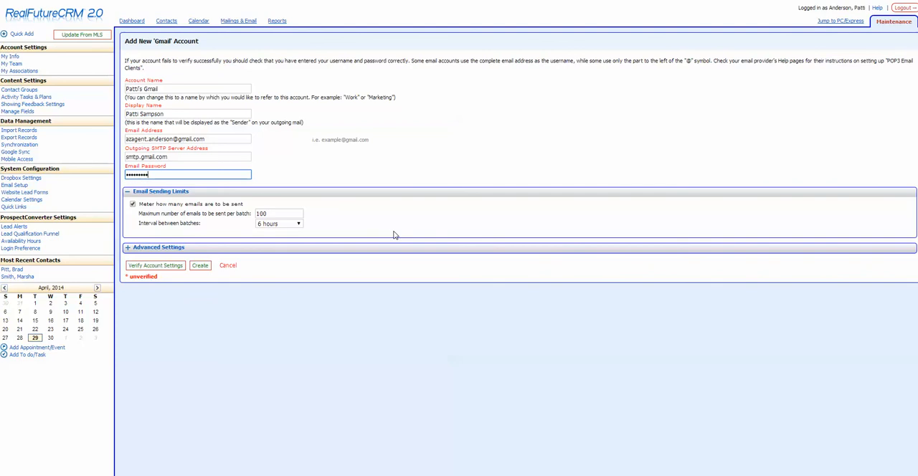
pyautogui.click(299, 225)
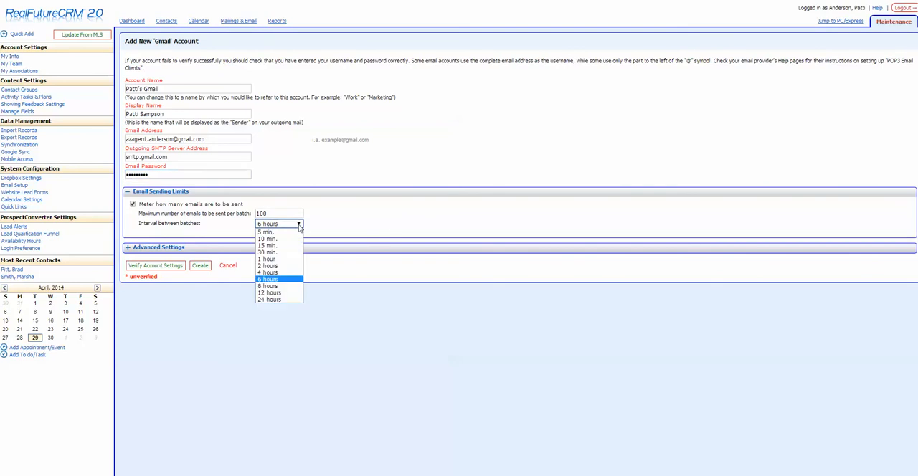
pyautogui.click(283, 280)
pyautogui.click(291, 213)
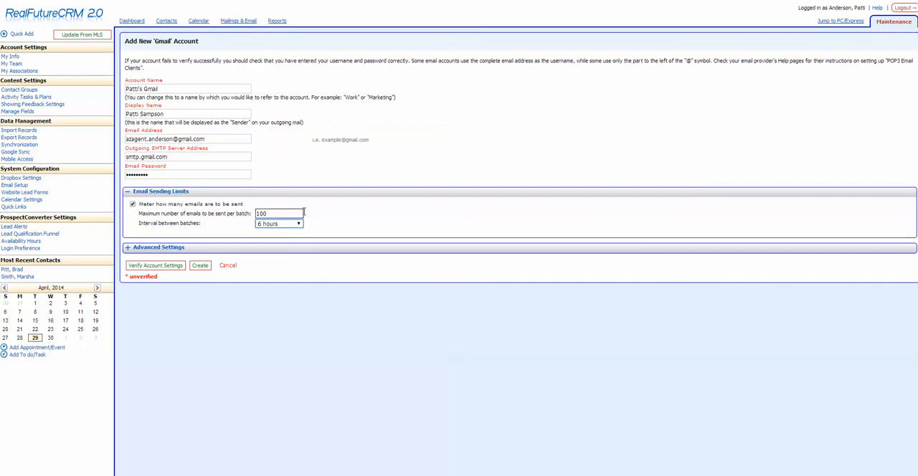
pyautogui.doubleClick(283, 214)
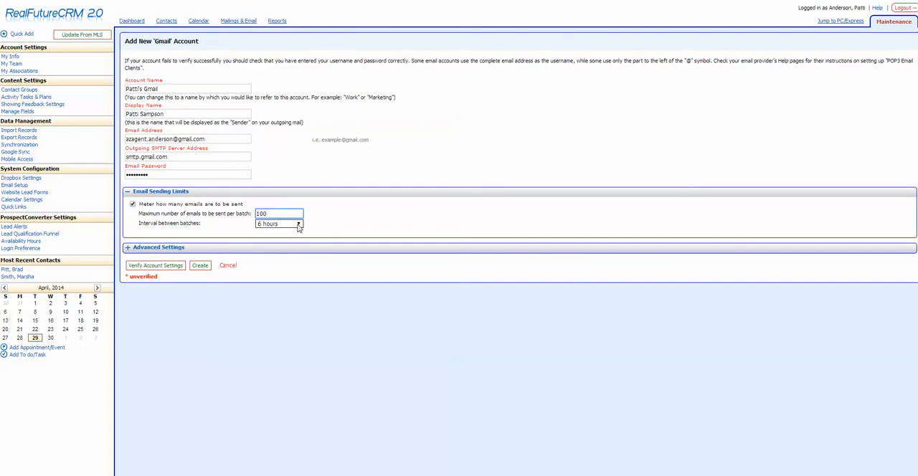
# Verify and create the Gmail account, agreeing to send the unlinked scheduled mailings from it
pyautogui.doubleClick(154, 248)
pyautogui.click(148, 267)
pyautogui.click(148, 267)
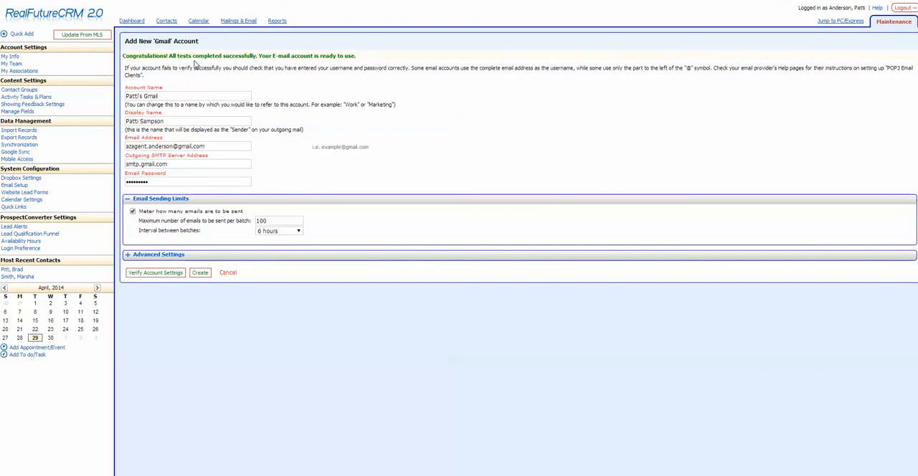
pyautogui.click(200, 273)
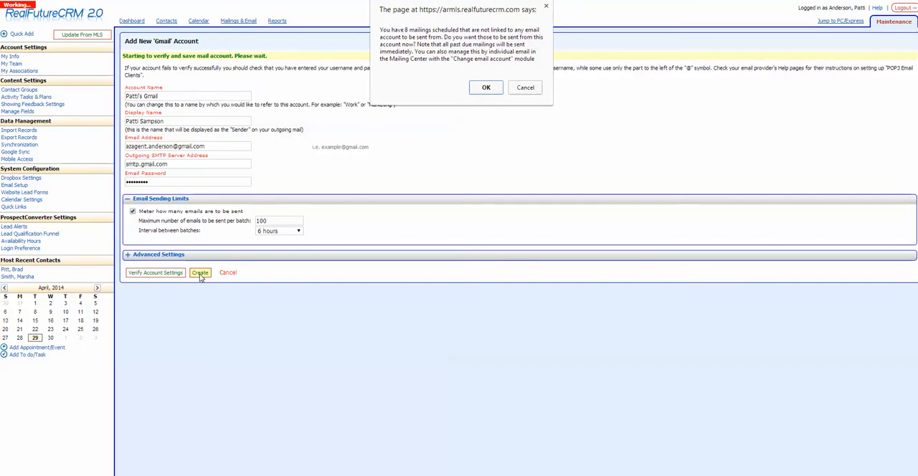
pyautogui.click(487, 88)
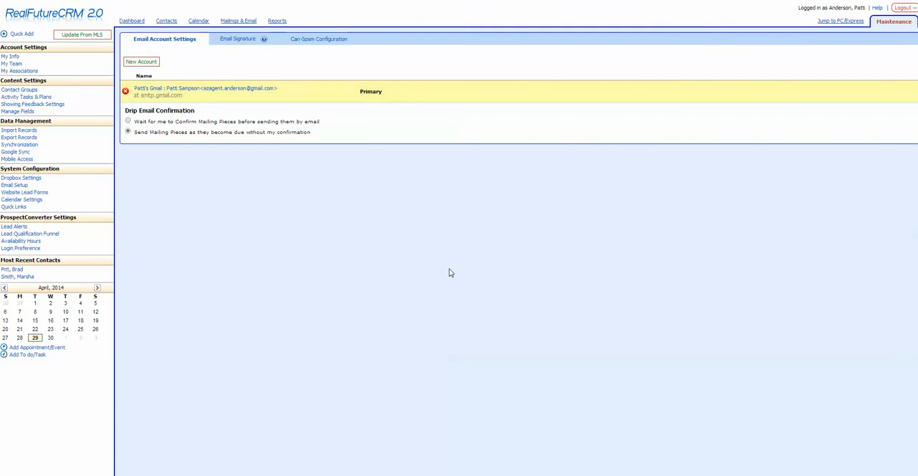
# View the active mailing schedule and return to the dashboard
pyautogui.click(244, 21)
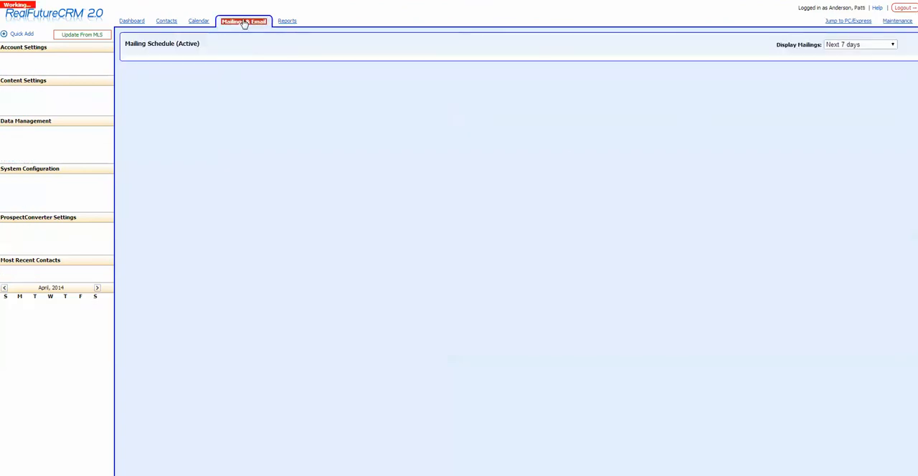
pyautogui.click(123, 21)
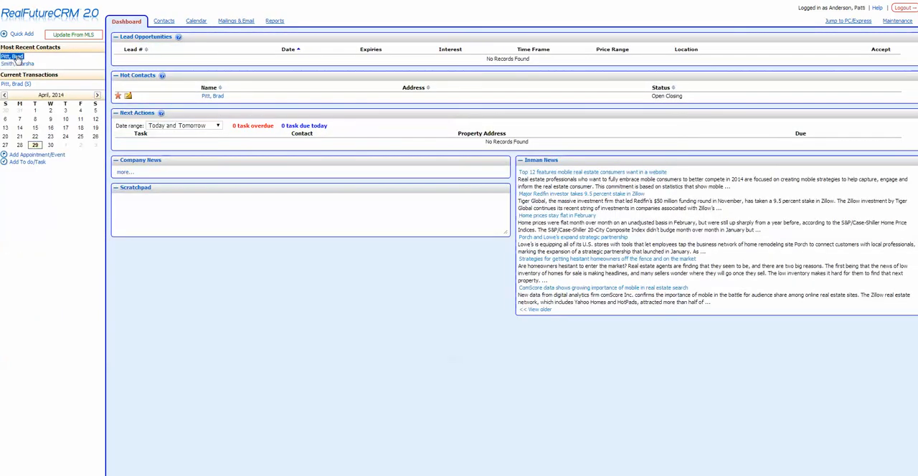
# Review the mailings section in the first recent contact's record and save the record
pyautogui.click(14, 59)
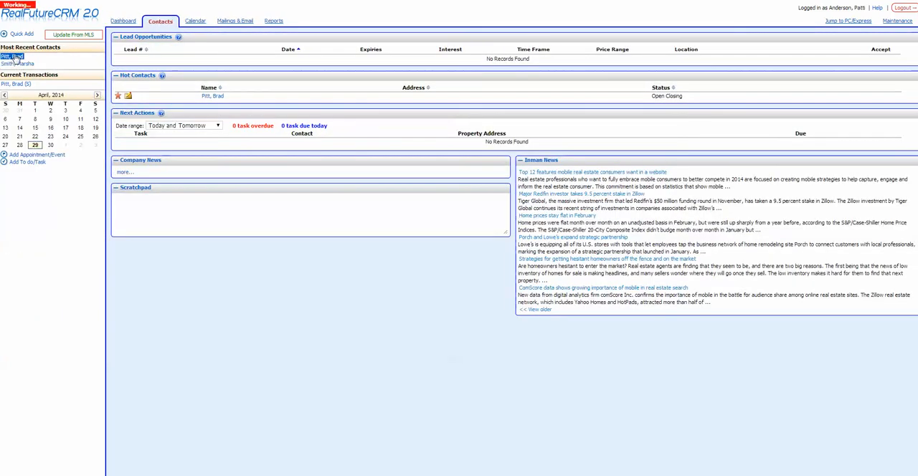
pyautogui.scroll(-3, 498, 219)
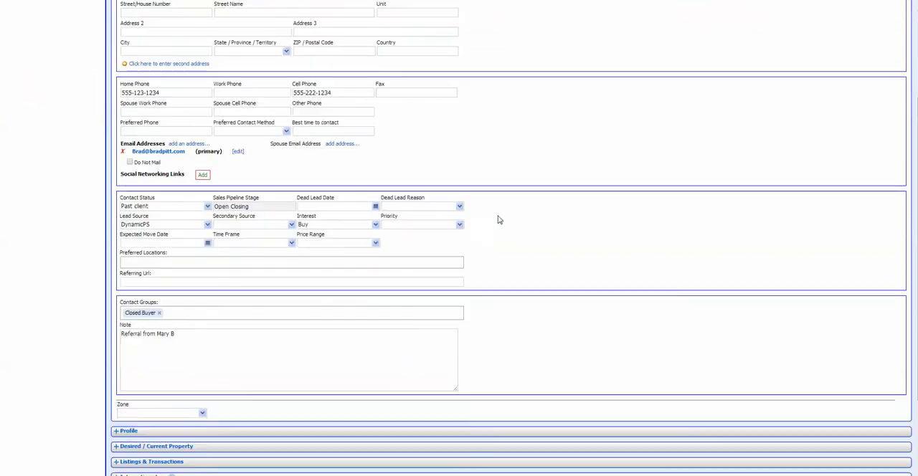
pyautogui.scroll(-3, 499, 219)
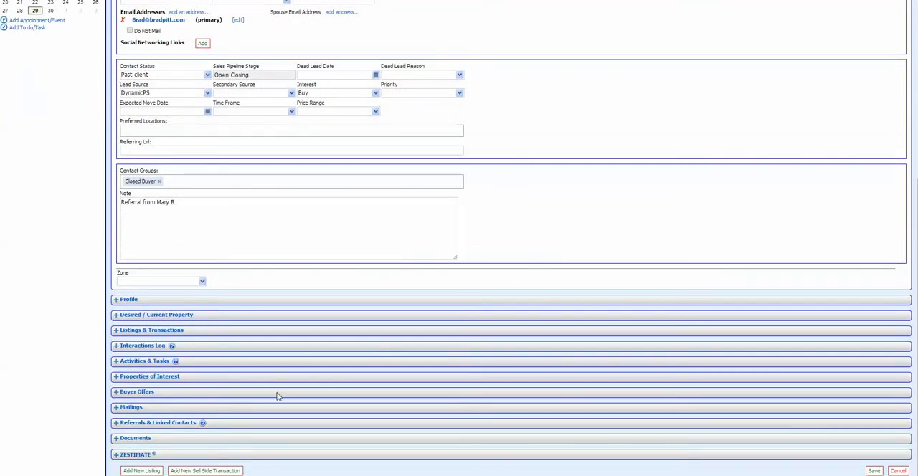
pyautogui.doubleClick(132, 408)
pyautogui.click(131, 409)
pyautogui.click(213, 409)
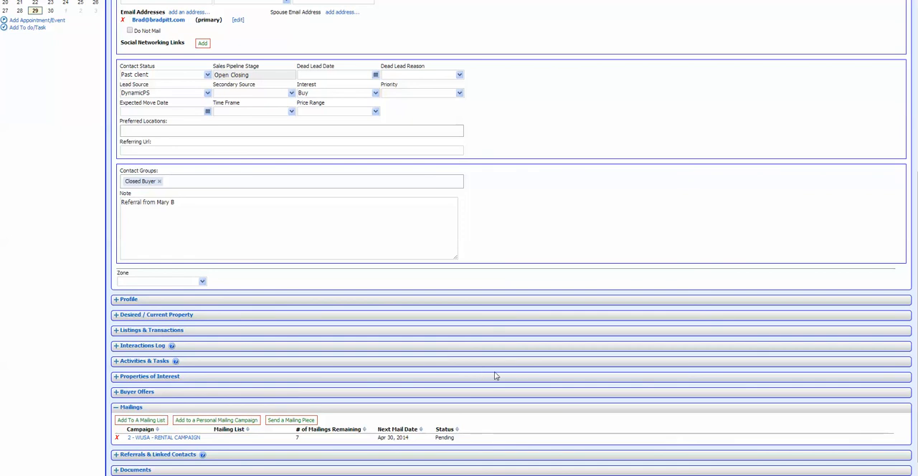
pyautogui.scroll(5, 520, 372)
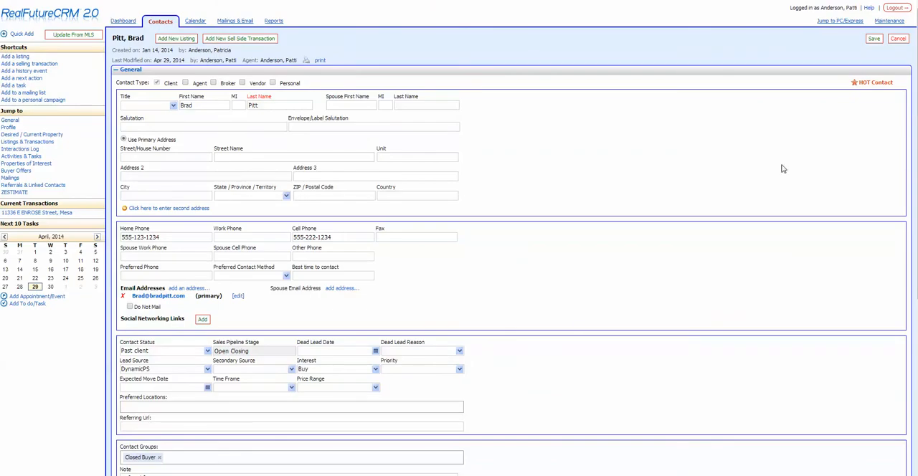
pyautogui.click(873, 40)
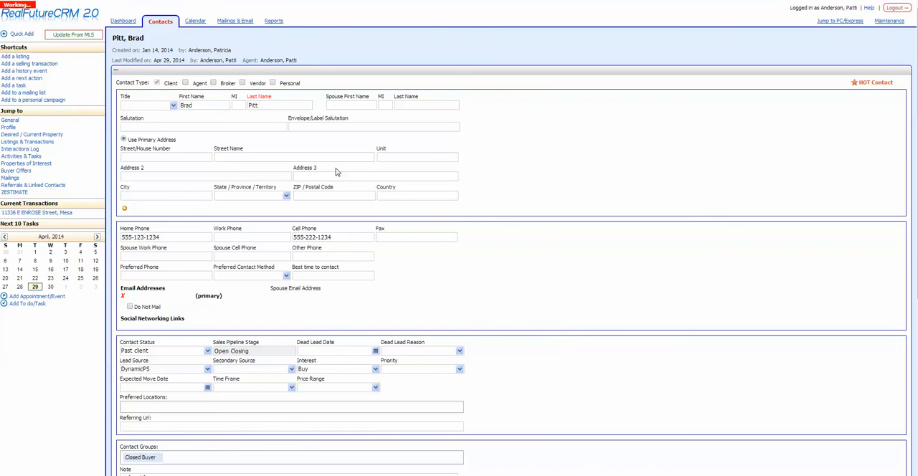